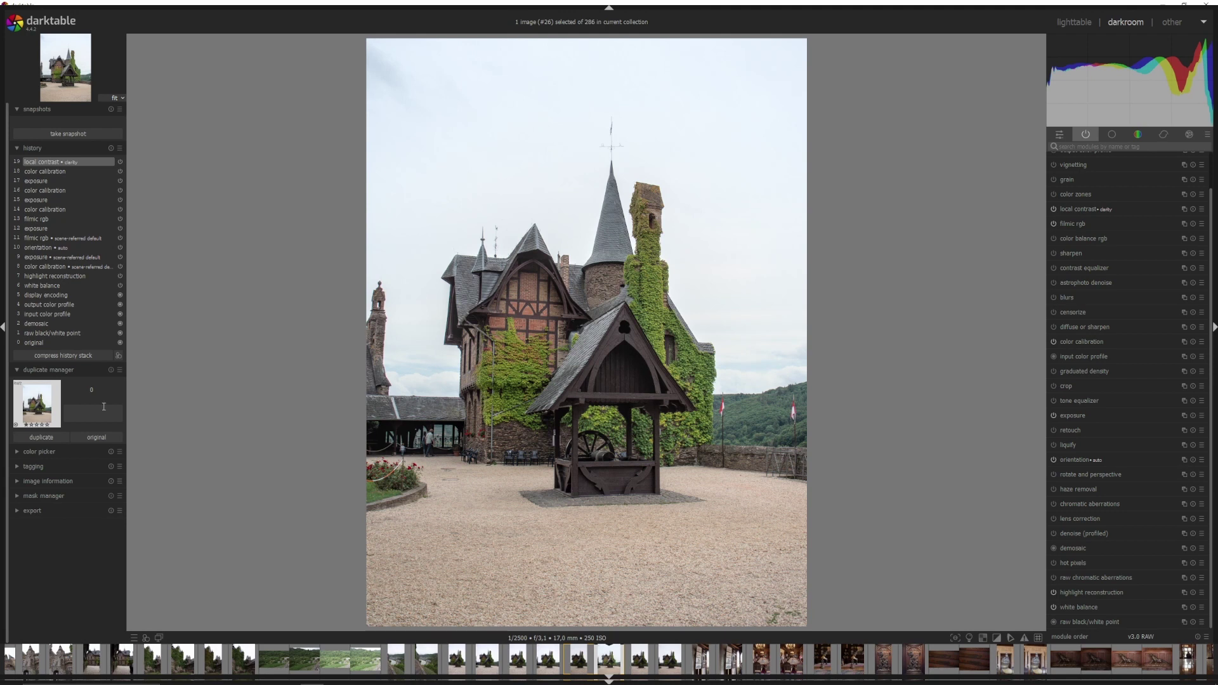
# Step: Duplicate the castle photo, compress the duplicate's history to filmic rgb, then return to the original
pyautogui.click(41, 437)
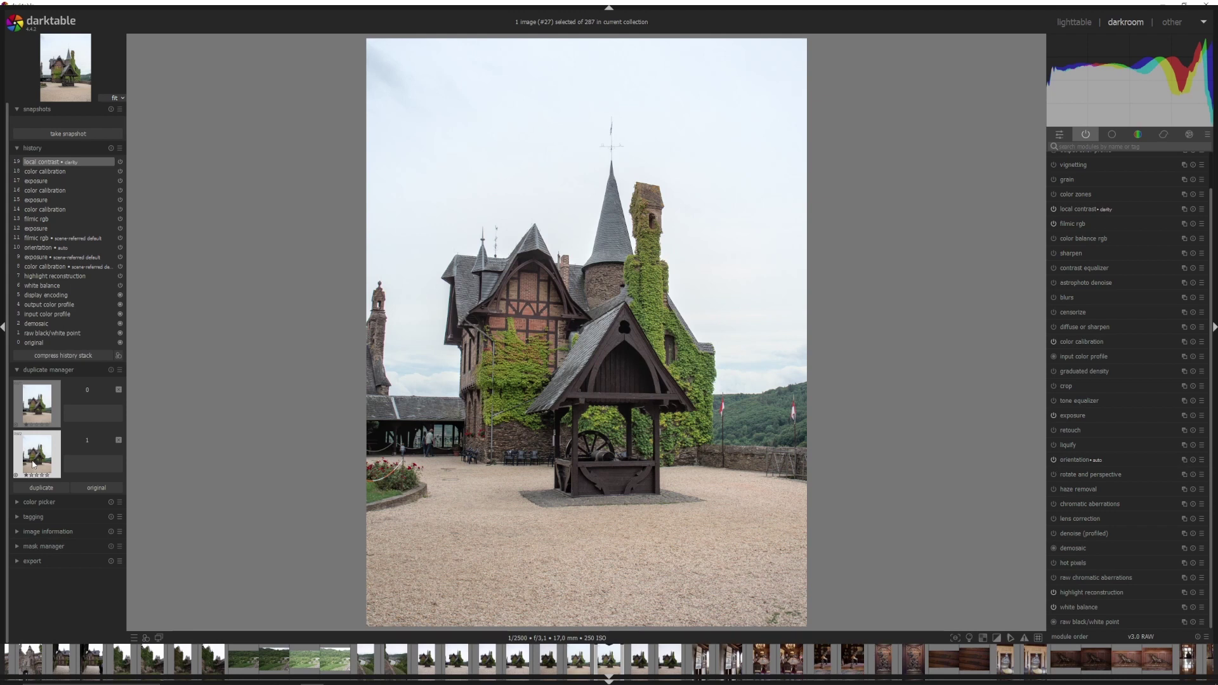
pyautogui.click(40, 239)
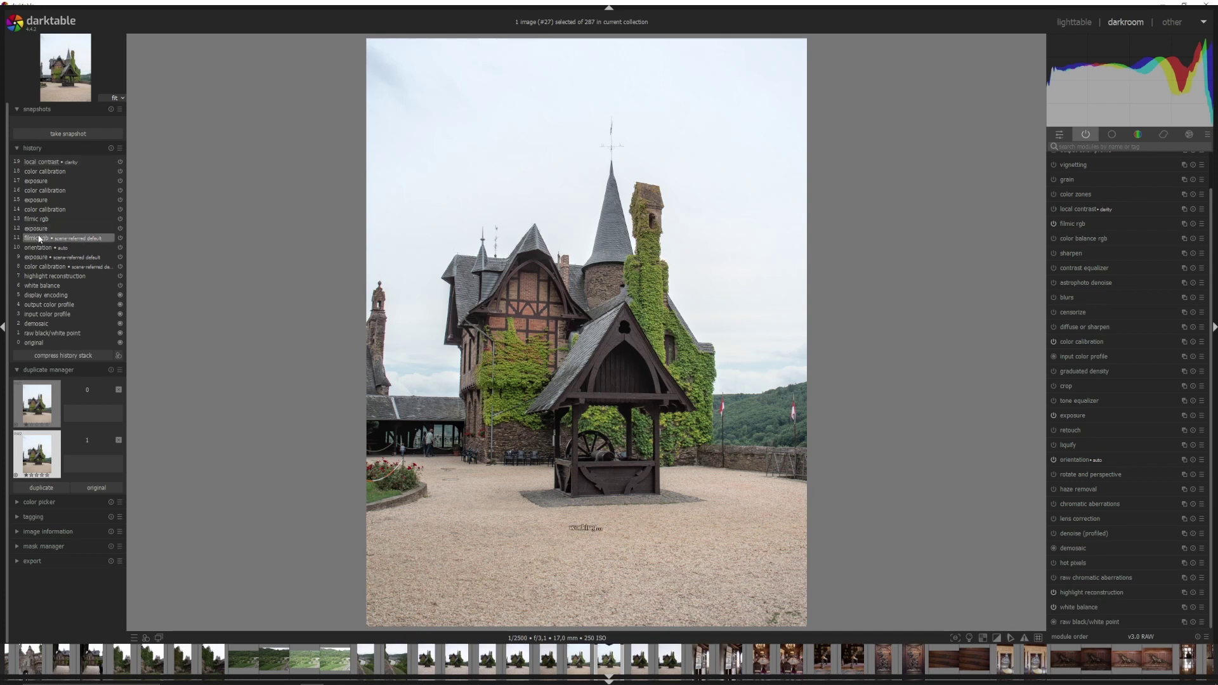
pyautogui.click(59, 358)
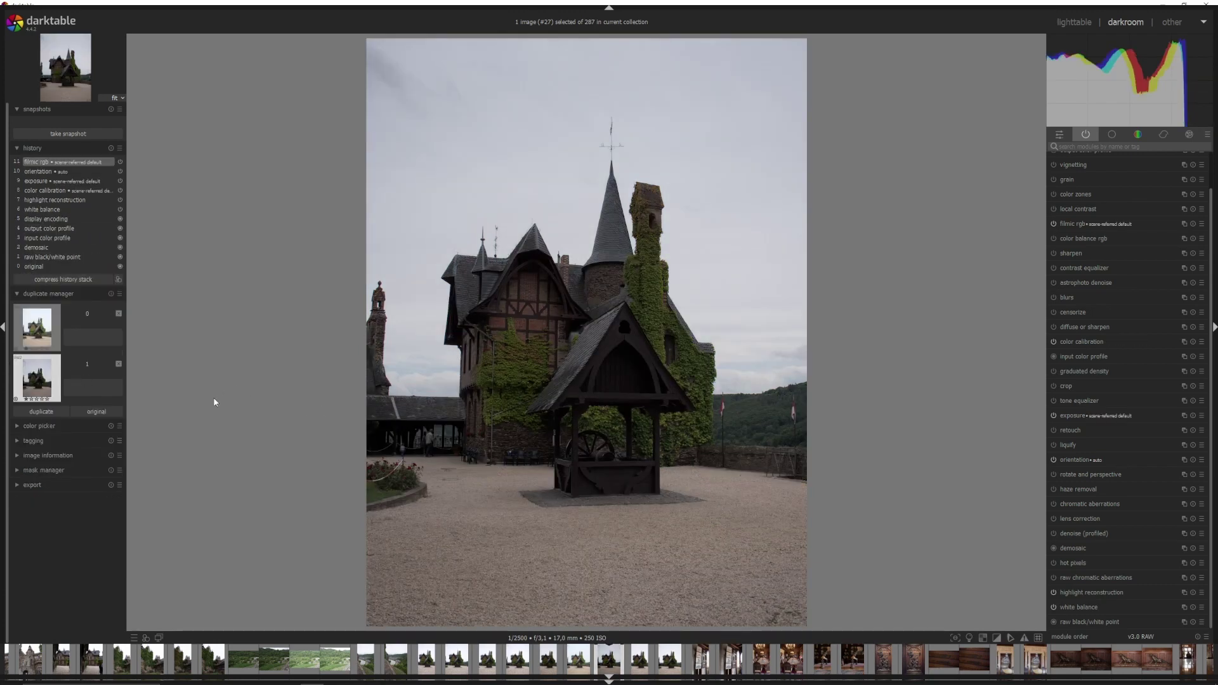
pyautogui.press('BackSpace')
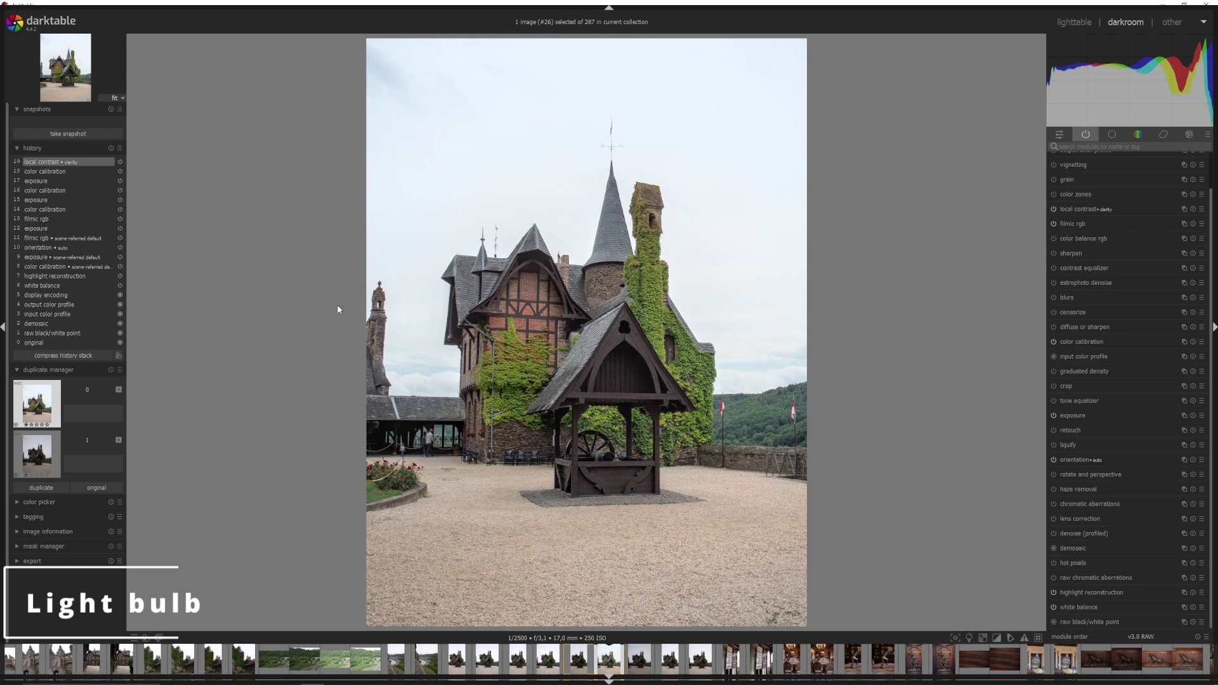
# Step: Turn on colour assessment mode to frame the castle photo on grey
pyautogui.click(969, 637)
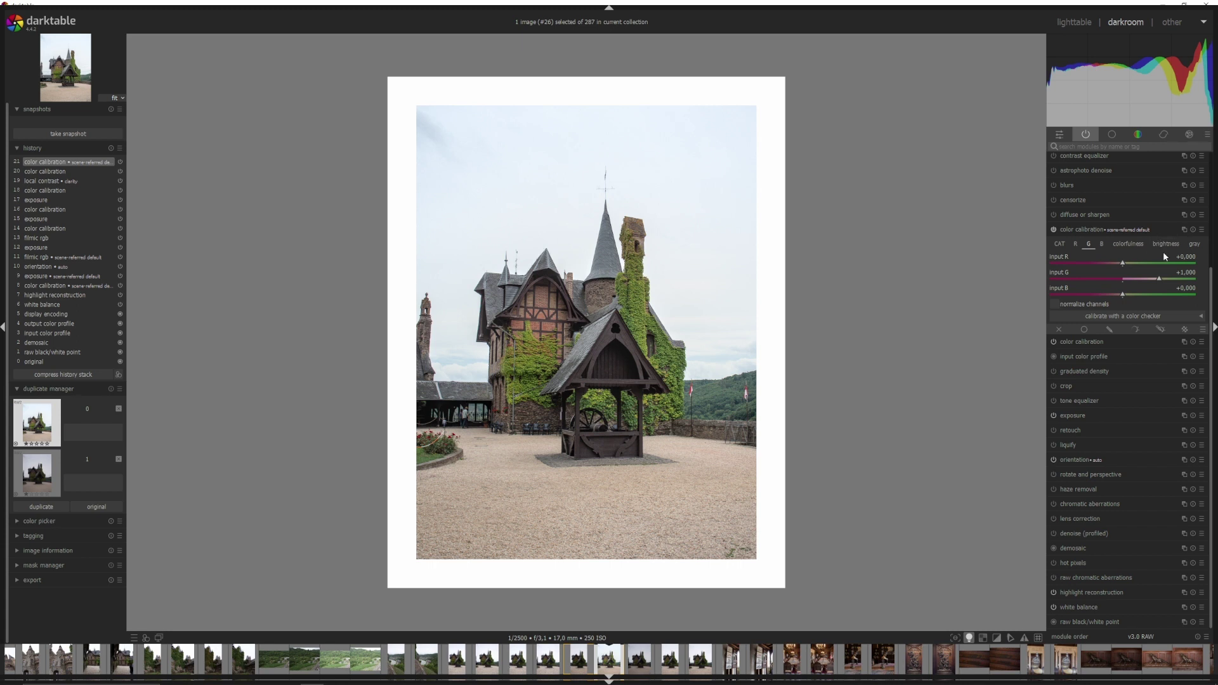
# Step: Rename the second color calibration instance to 'Whatever'
pyautogui.keyDown('ctrl'); pyautogui.click(1133, 230); pyautogui.keyUp('ctrl')
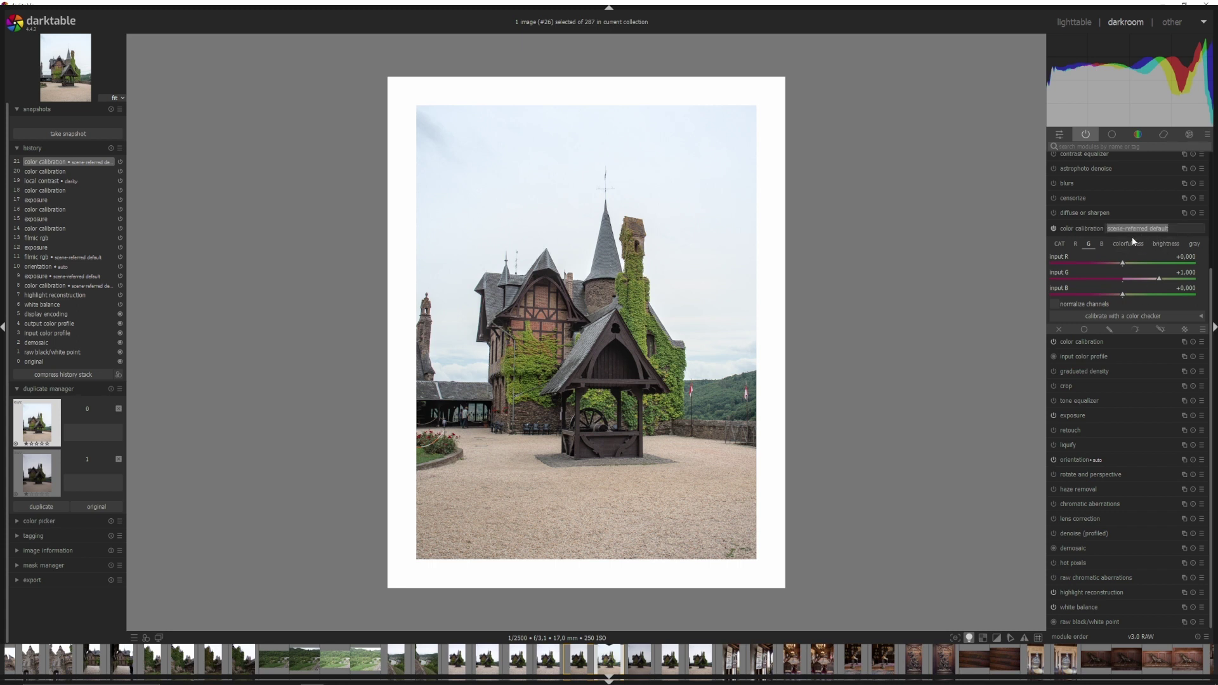
pyautogui.write('Whatever')
pyautogui.press('Return')
pyautogui.click(1091, 230)
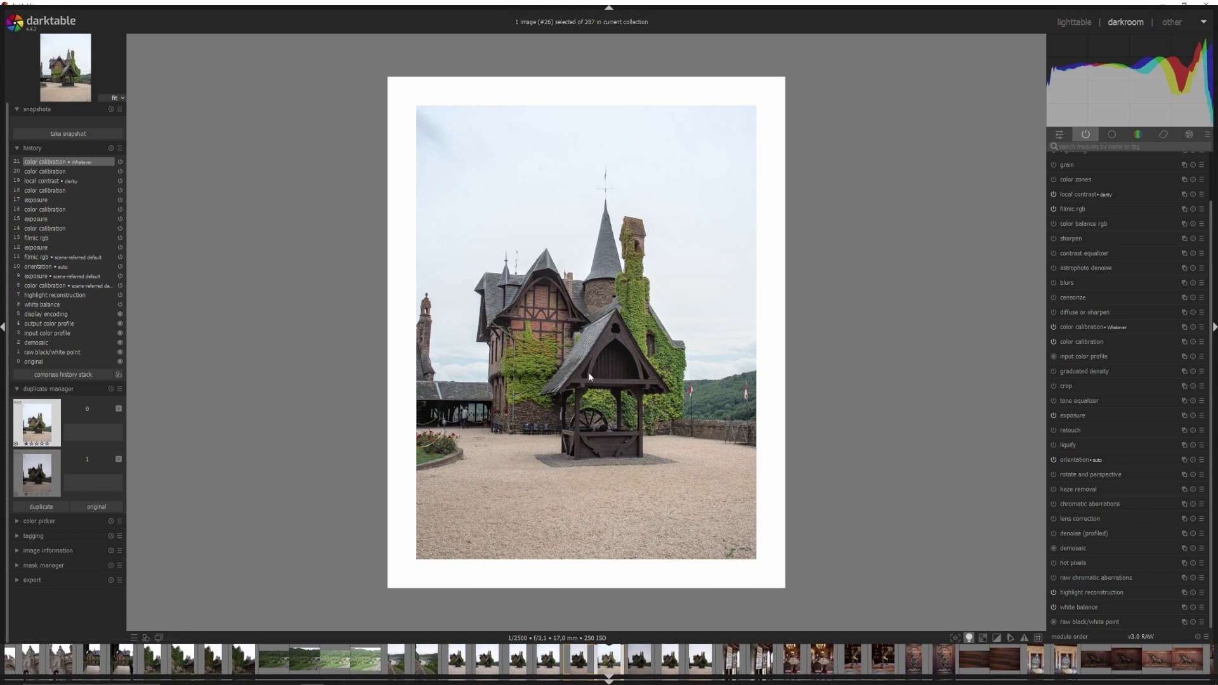
# Step: Turn off colour assessment and take a snapshot at the filmic rgb history step
pyautogui.click(971, 639)
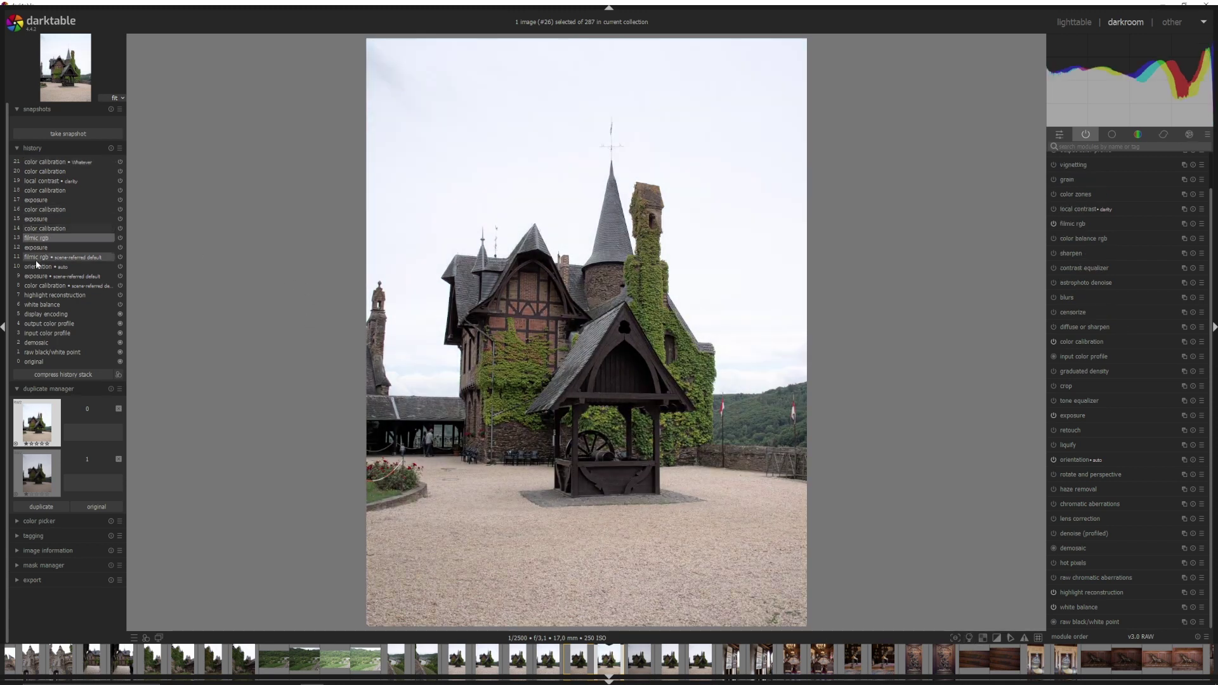
pyautogui.click(36, 258)
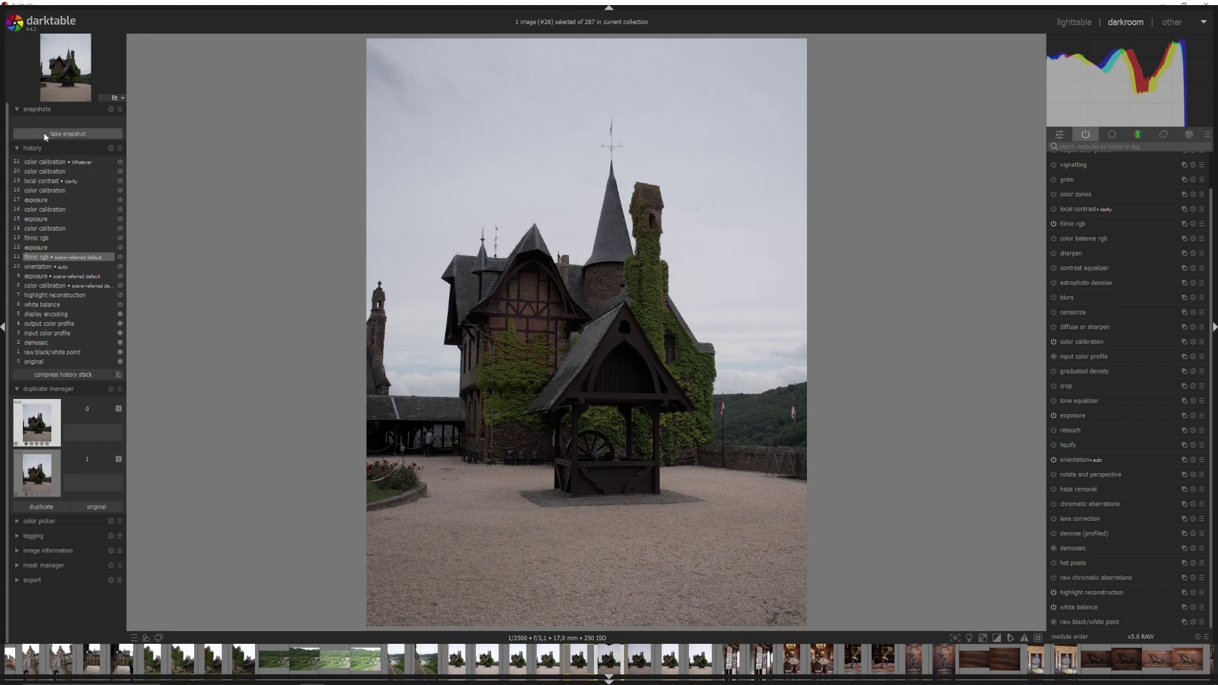
pyautogui.click(70, 135)
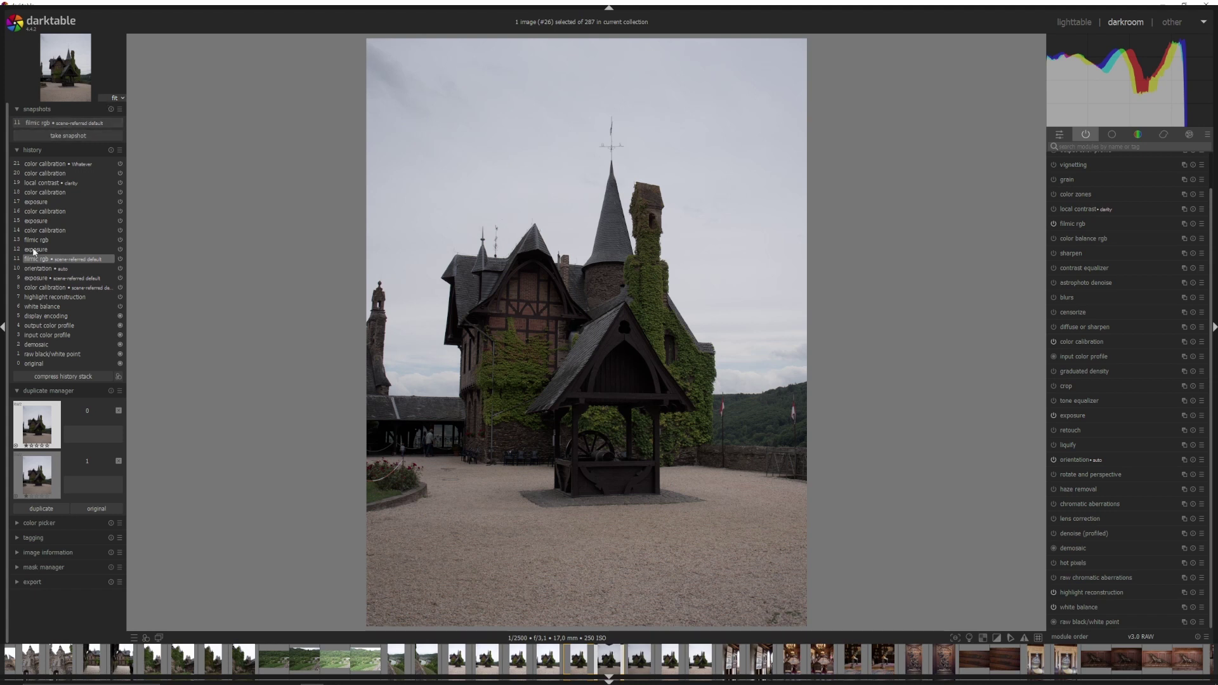
# Step: Return to the latest history step and compare it with the snapshot in split view
pyautogui.click(53, 166)
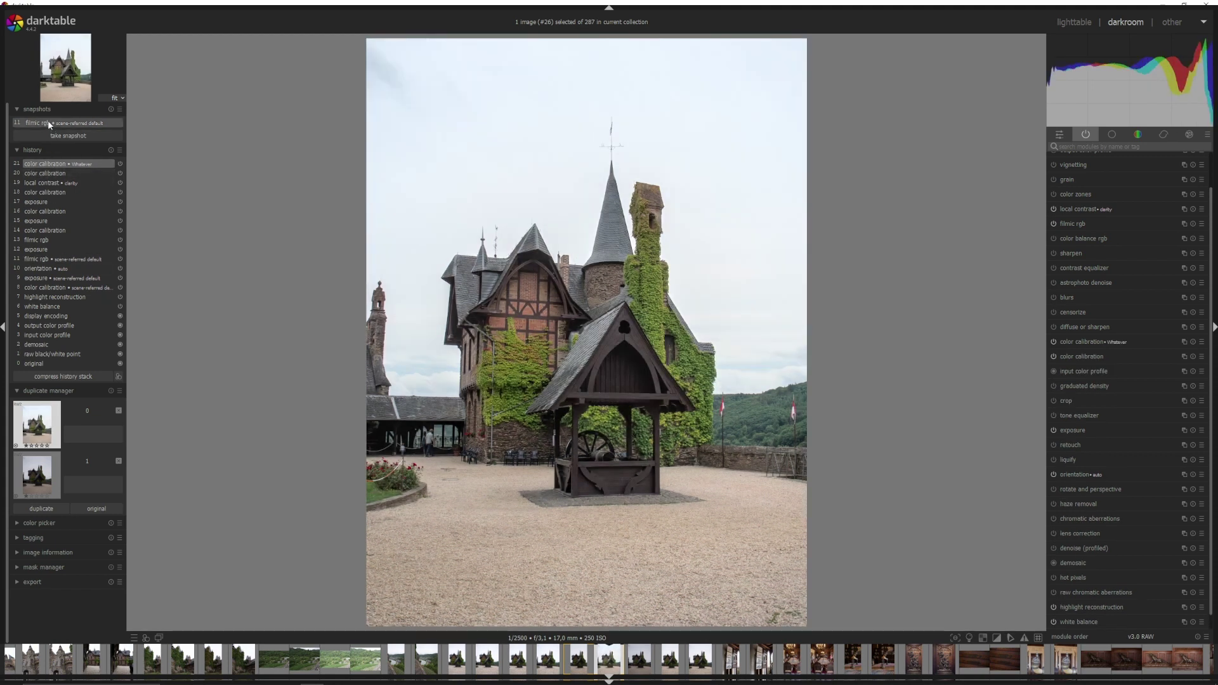
pyautogui.click(47, 122)
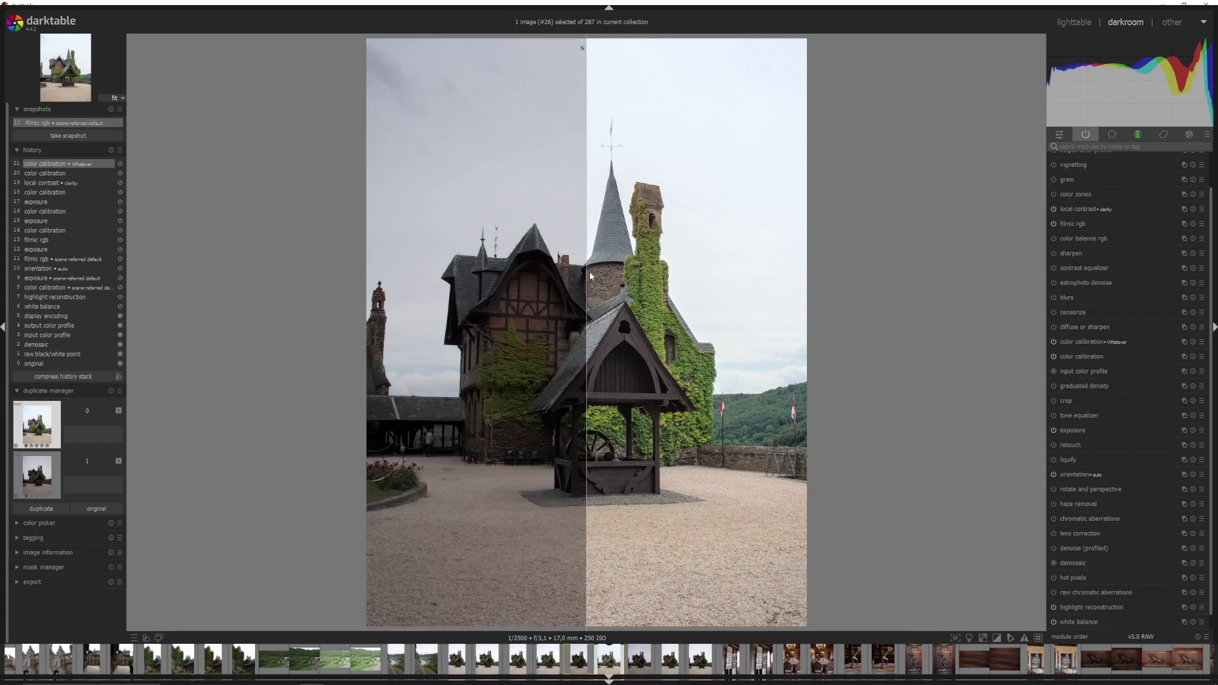
pyautogui.moveTo(587, 278); pyautogui.dragTo(369, 326)
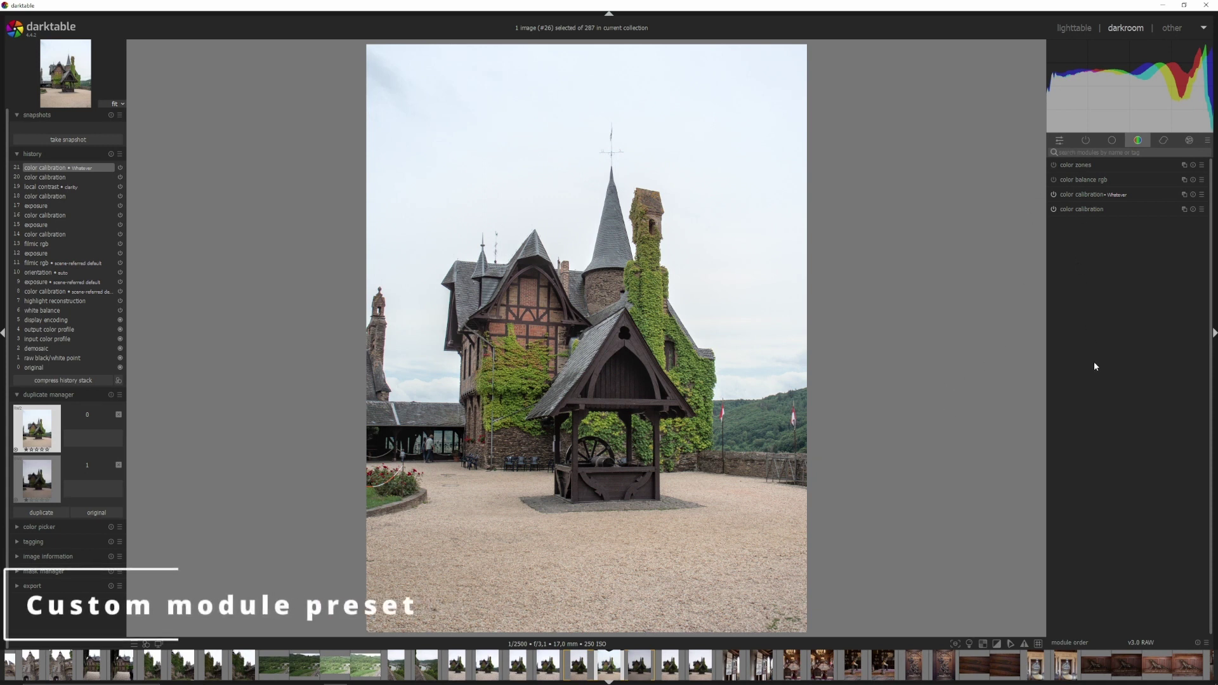
# Step: Open the module layout manager from the module-group presets menu
pyautogui.click(1206, 145)
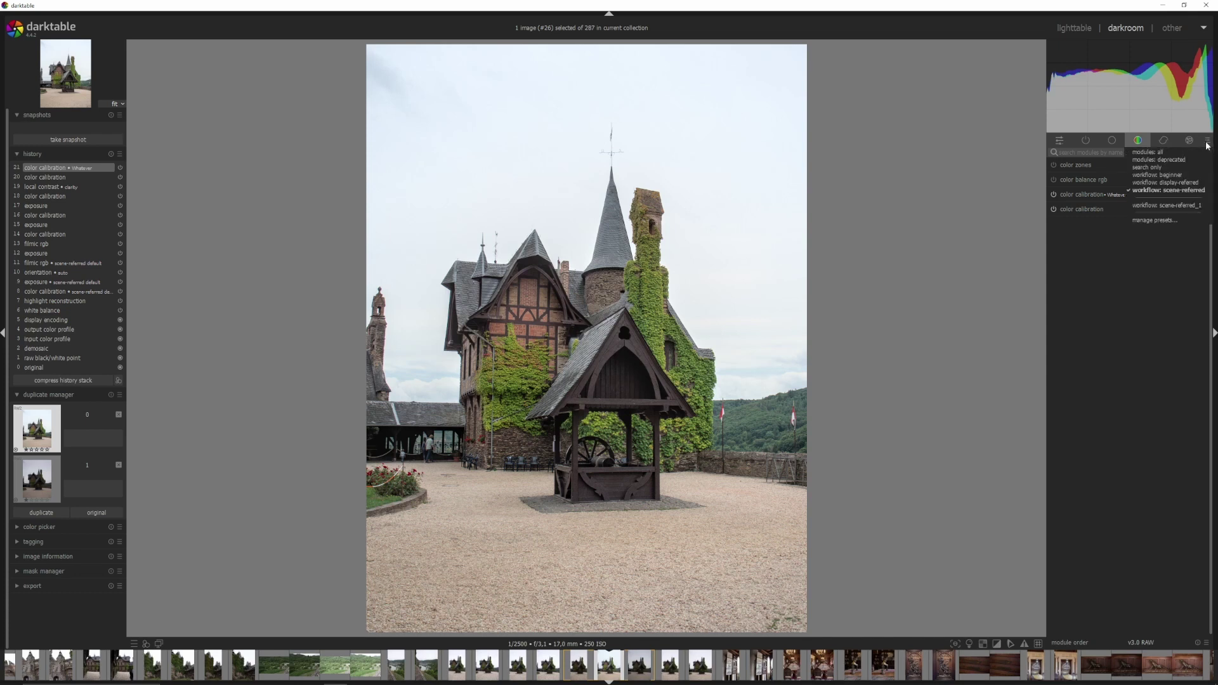
pyautogui.click(1159, 223)
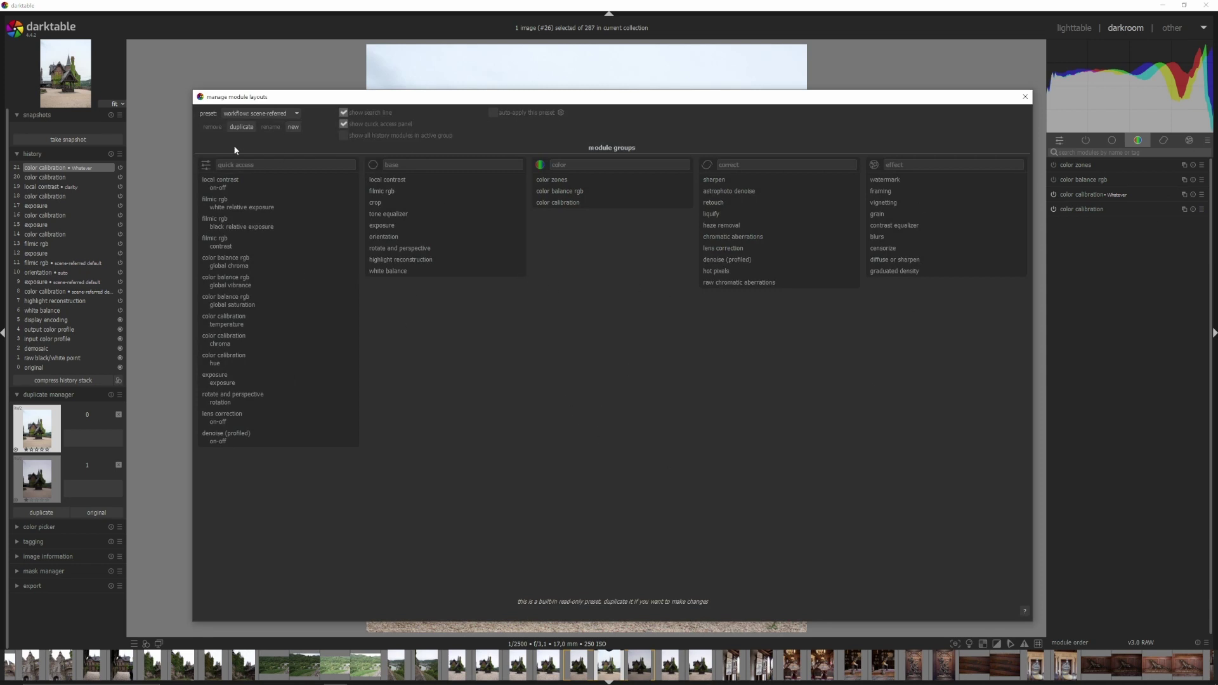
# Step: Create a new module-group preset named 'Rico Resolves'
pyautogui.click(293, 127)
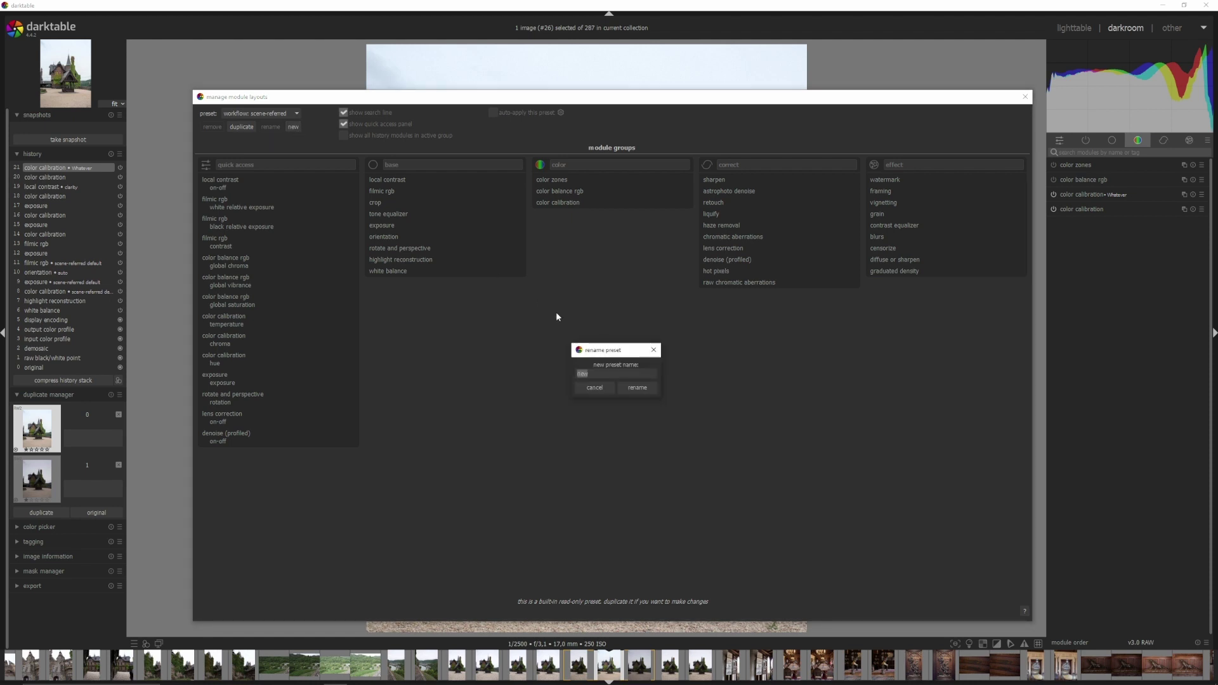
pyautogui.write('Rico Resolves')
pyautogui.press('Return')
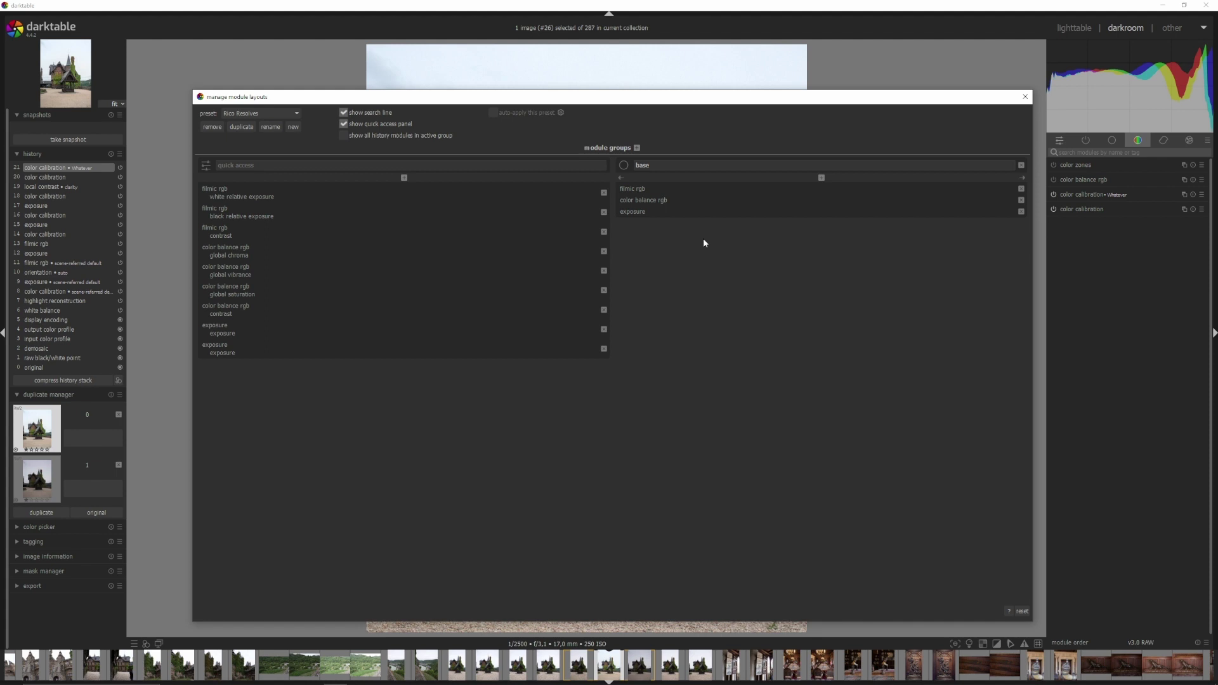
# Step: Add a module group with the colour icon containing color balance rgb
pyautogui.click(637, 148)
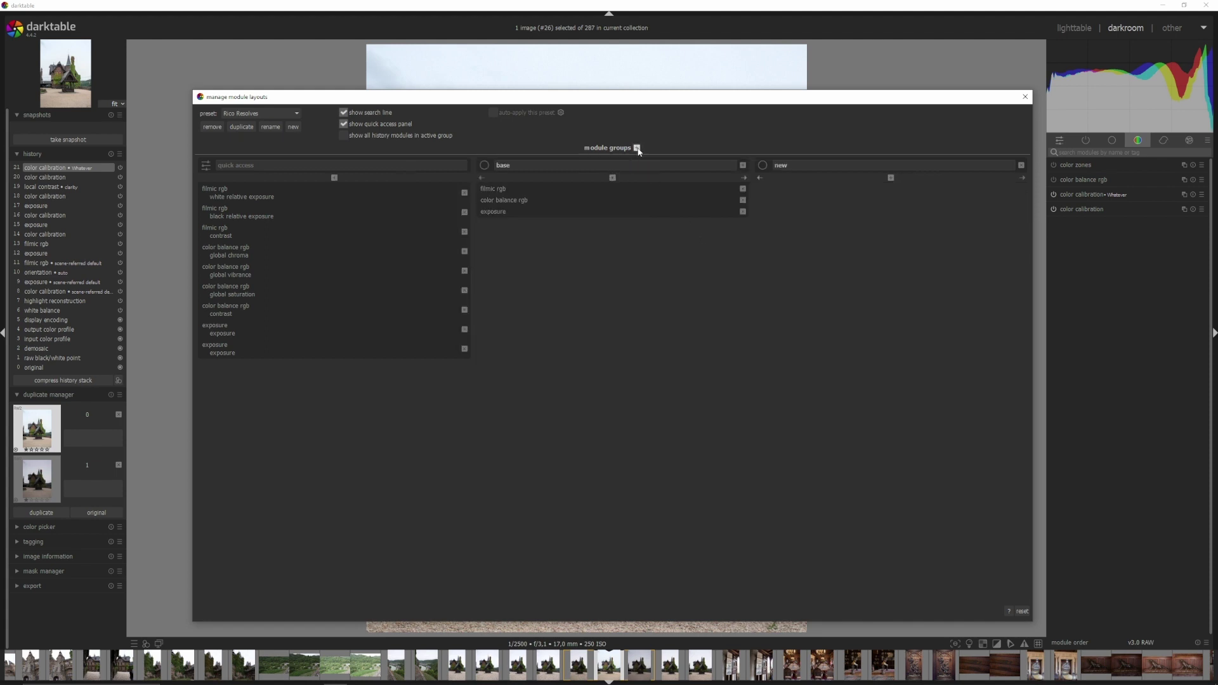
pyautogui.click(762, 165)
pyautogui.click(763, 207)
pyautogui.click(891, 178)
pyautogui.moveTo(892, 185)
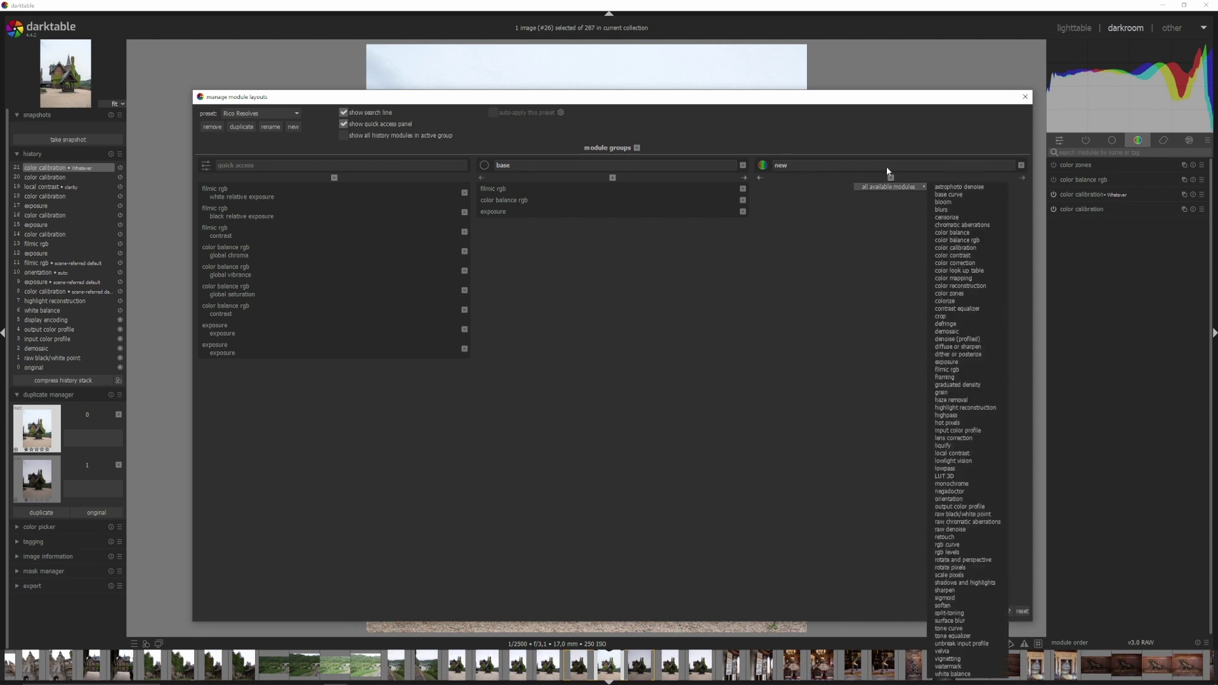
pyautogui.click(961, 240)
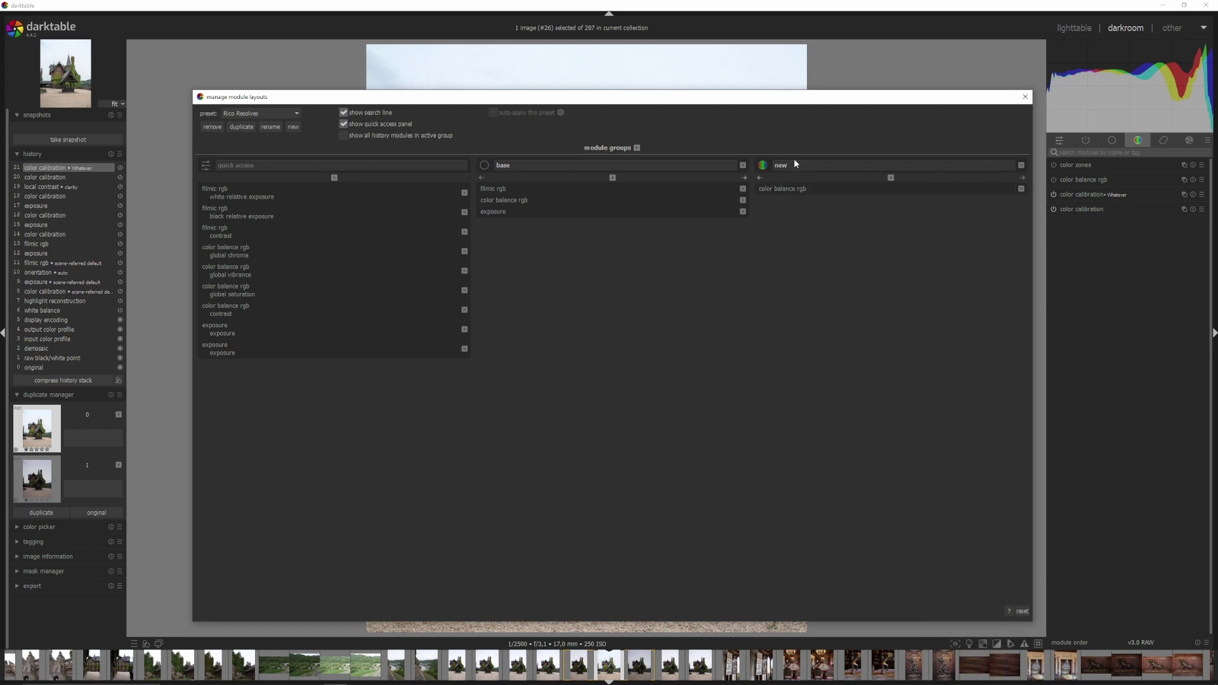
# Step: Close the layout manager and apply the new custom module-group preset
pyautogui.click(1024, 97)
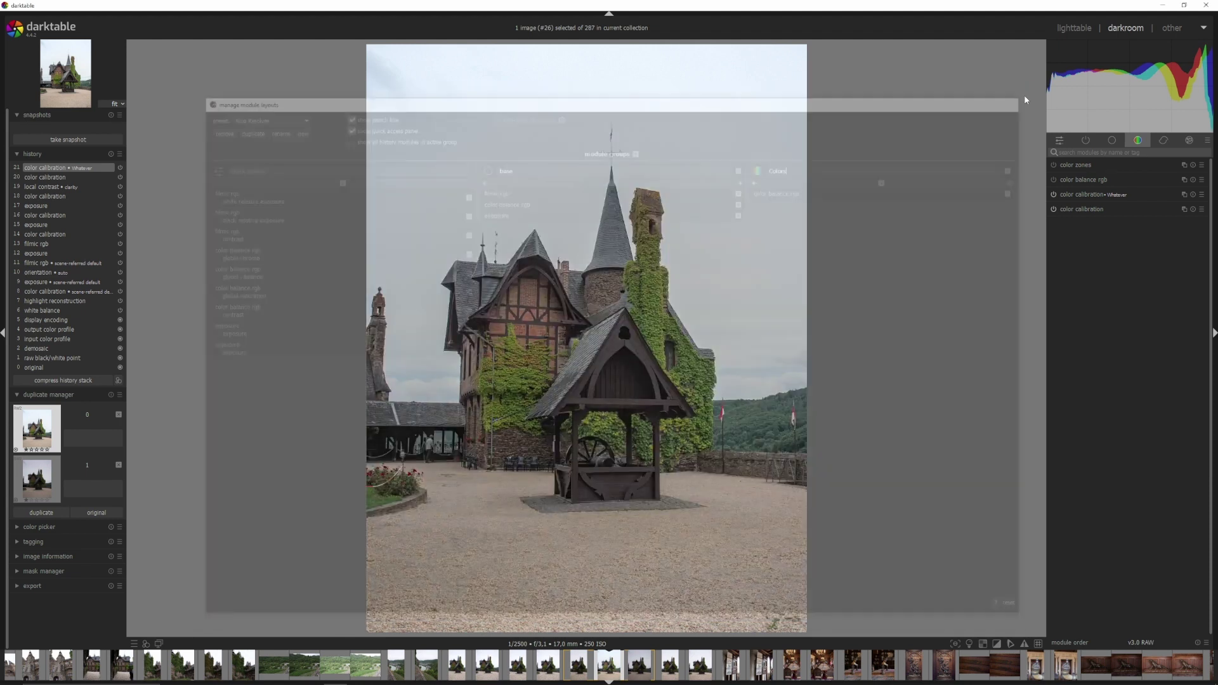
pyautogui.click(1209, 143)
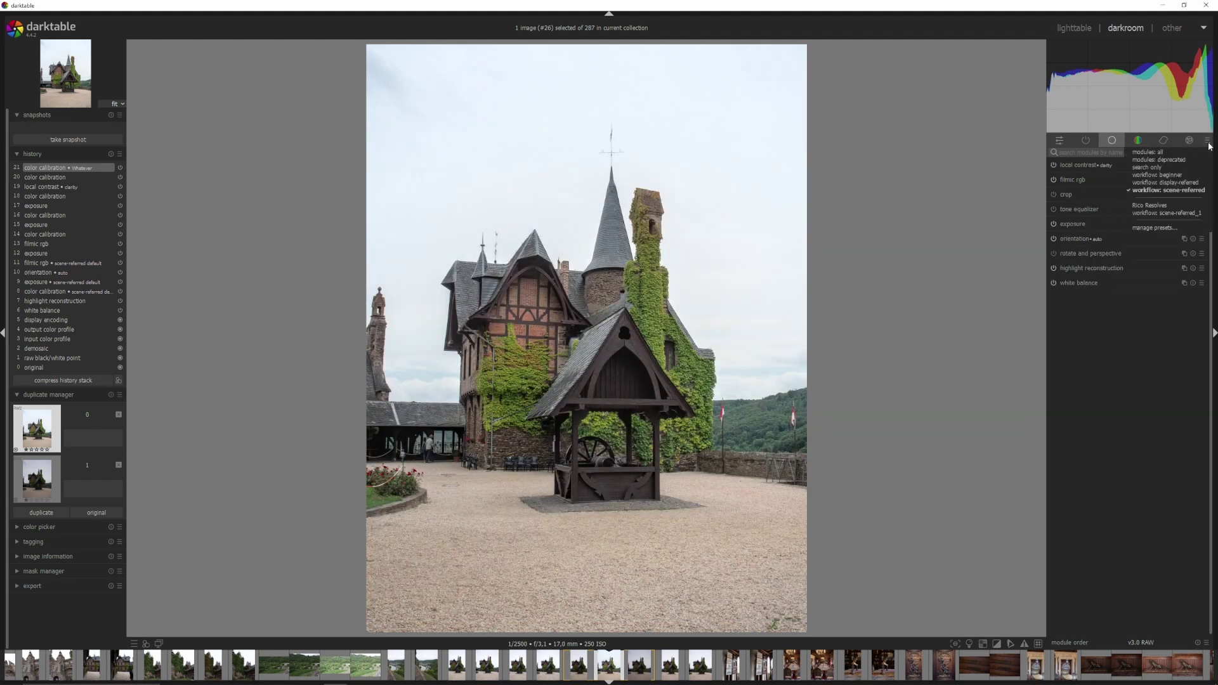
pyautogui.click(1136, 206)
# Step: Browse the preset's quick access, active modules, base and colour groups
pyautogui.click(1065, 143)
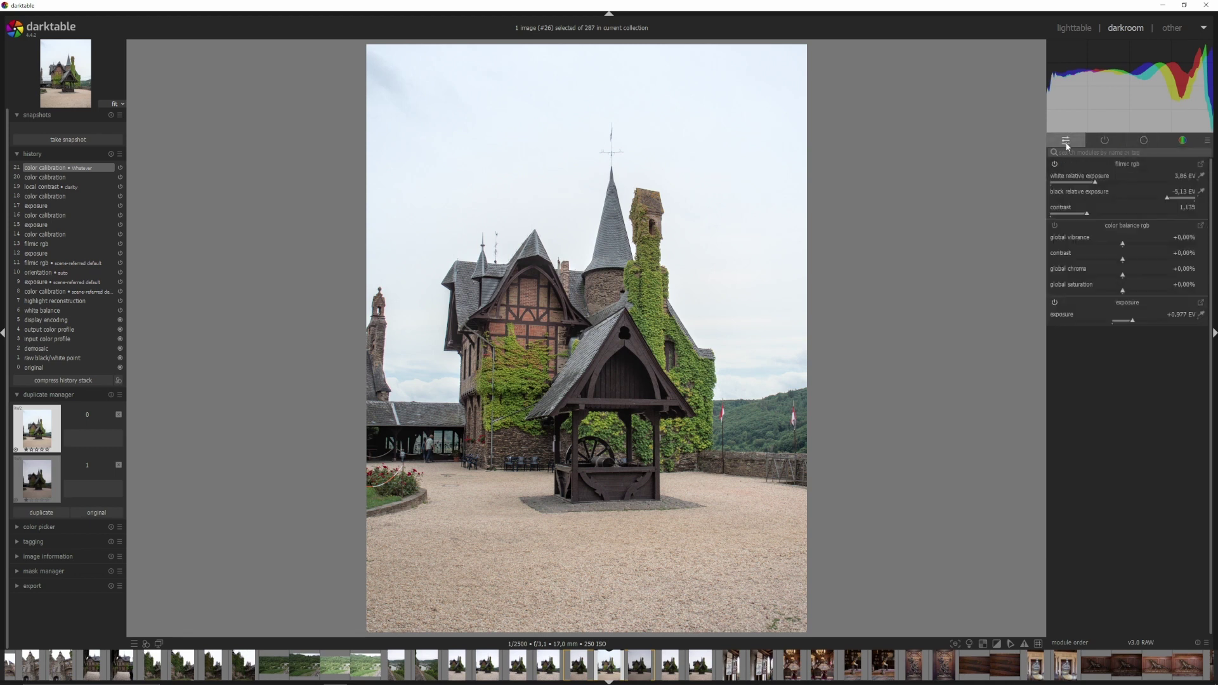
pyautogui.click(1104, 140)
pyautogui.click(1144, 139)
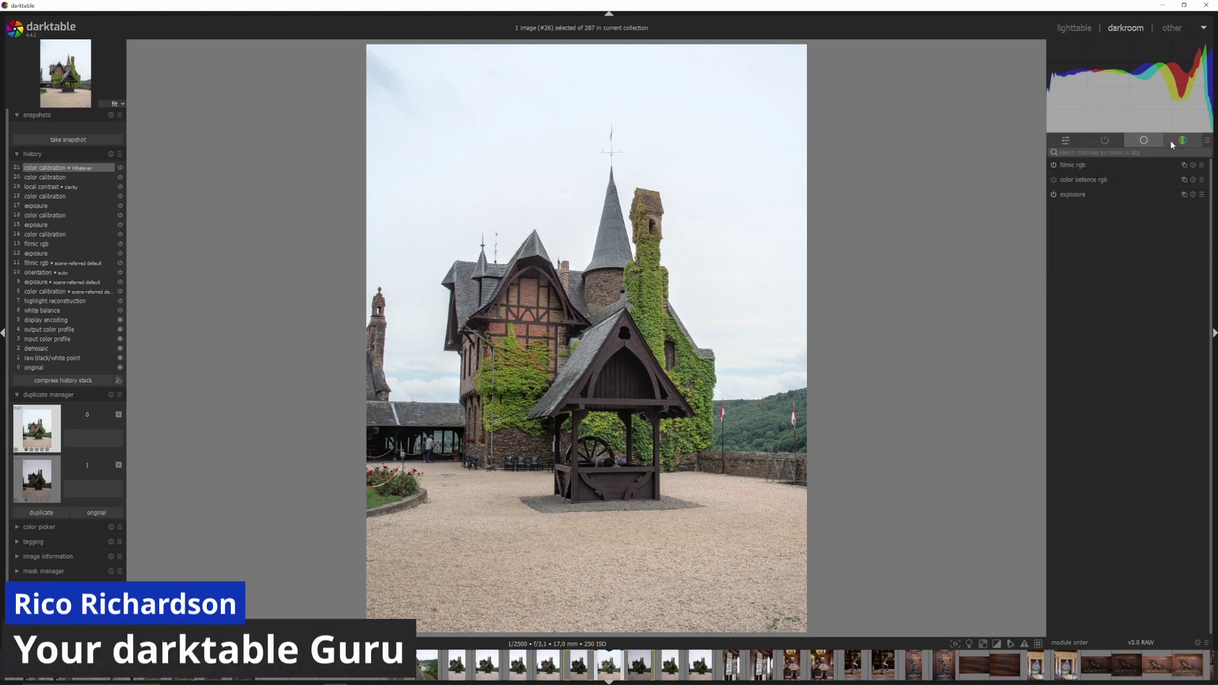
pyautogui.click(1178, 142)
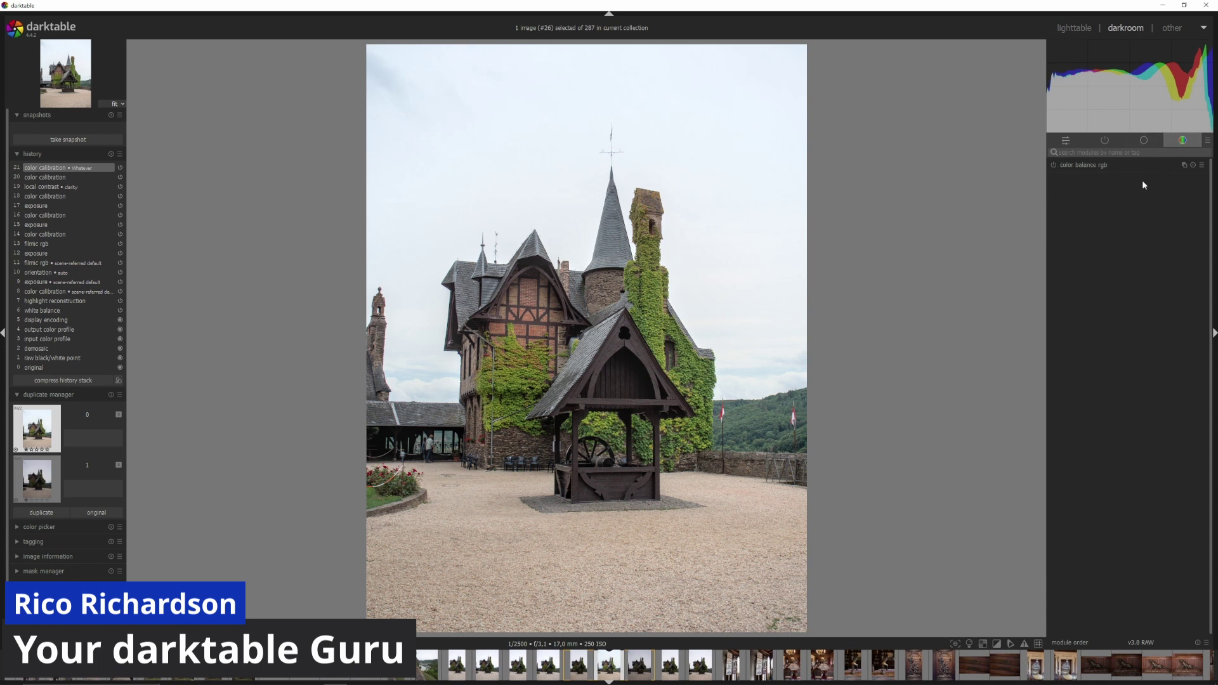